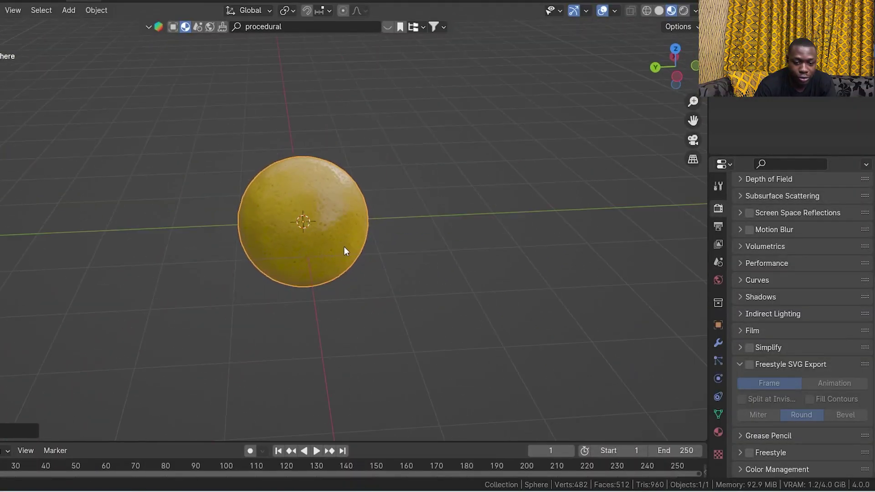
Step: Orbit the viewport to a flatter angle on the yellow, dimpled lemon sphere
middle_drag(343, 247, 362, 189)
Step: Split the 3D view side by side and make the right area a Shader Editor
scroll(355, 240, up, 4)
middle_drag(290, 208, 285, 247)
scroll(286, 242, up, 4)
scroll(287, 237, down, 4)
middle_drag(377, 198, 283, 185)
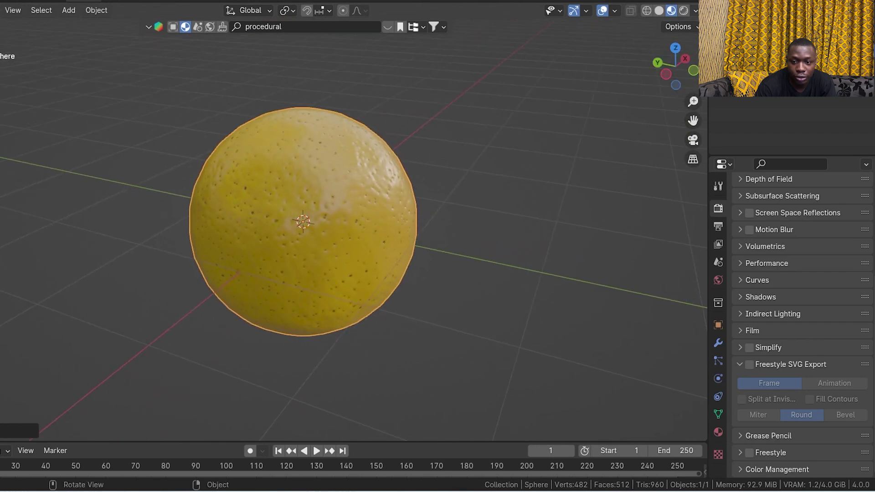
drag(705, 6, 411, 27)
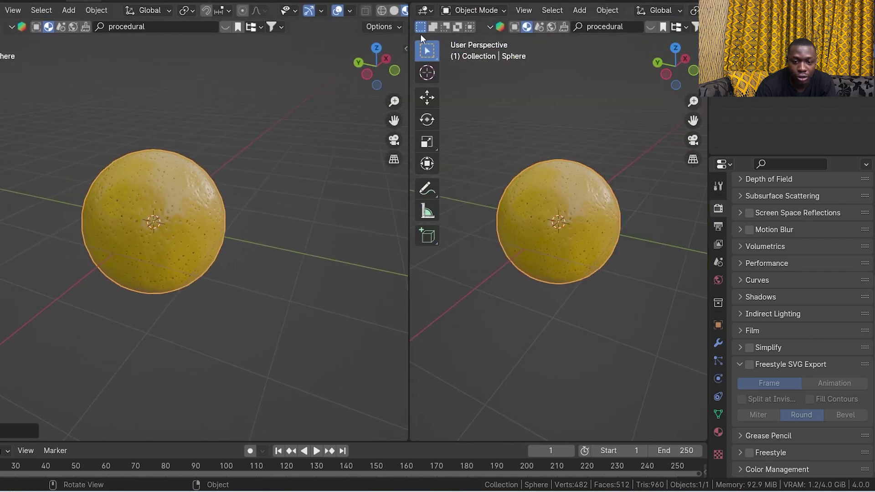
click(426, 10)
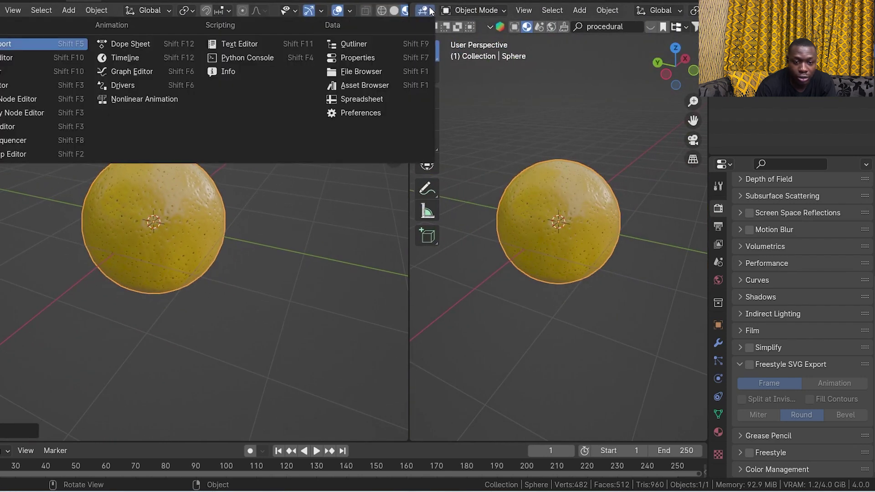
click(2, 128)
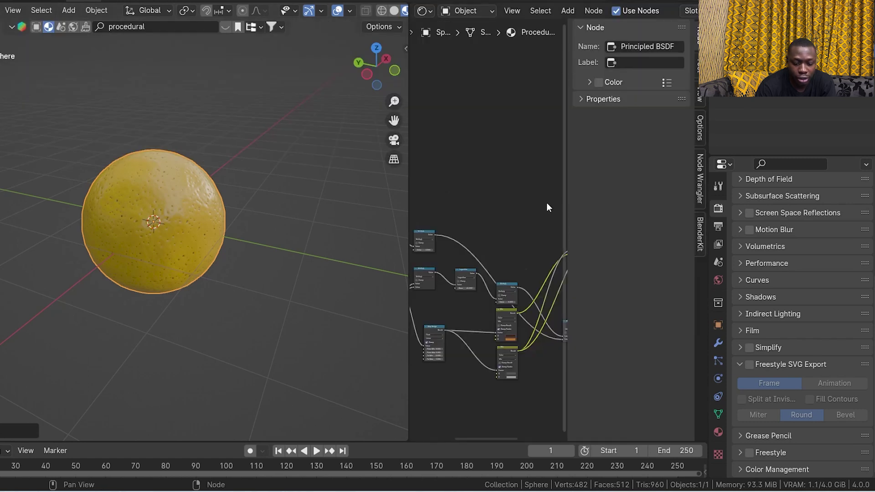
Step: Frame the Procedural lemon node tree and split the Shader Editor into two stacked areas
key(n)
key(Home)
scroll(551, 240, up, 3)
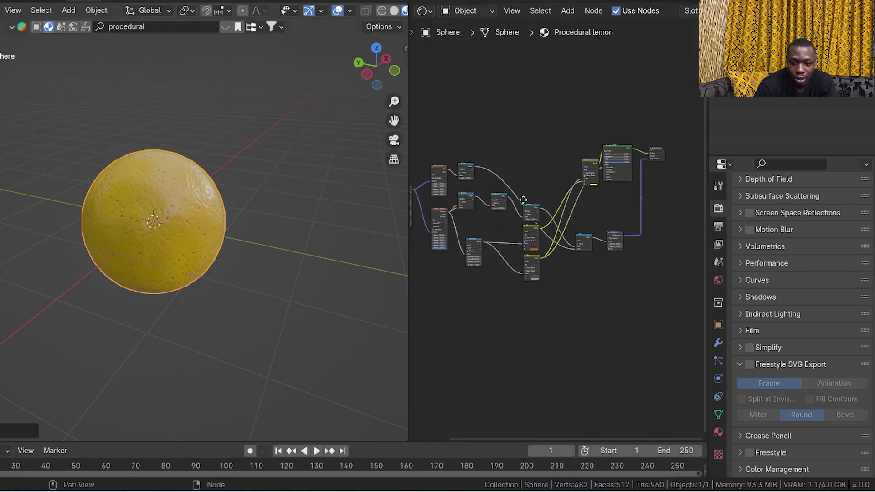
key(Home)
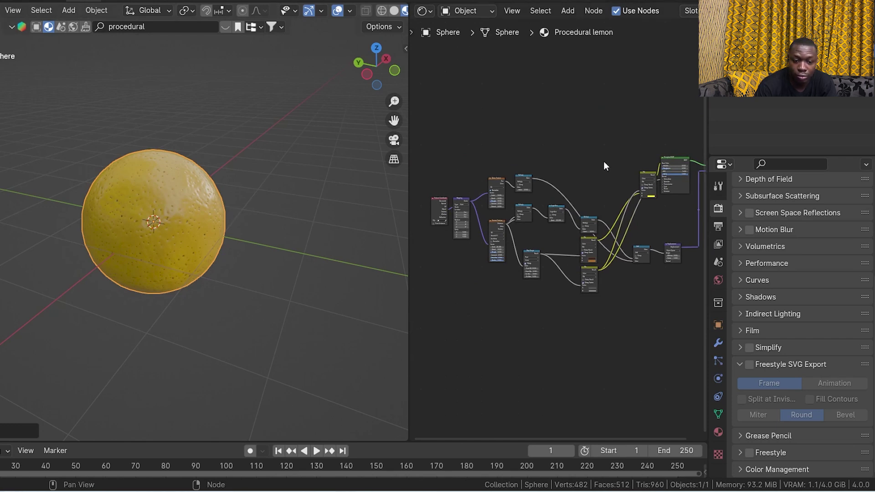
scroll(569, 173, up, 5)
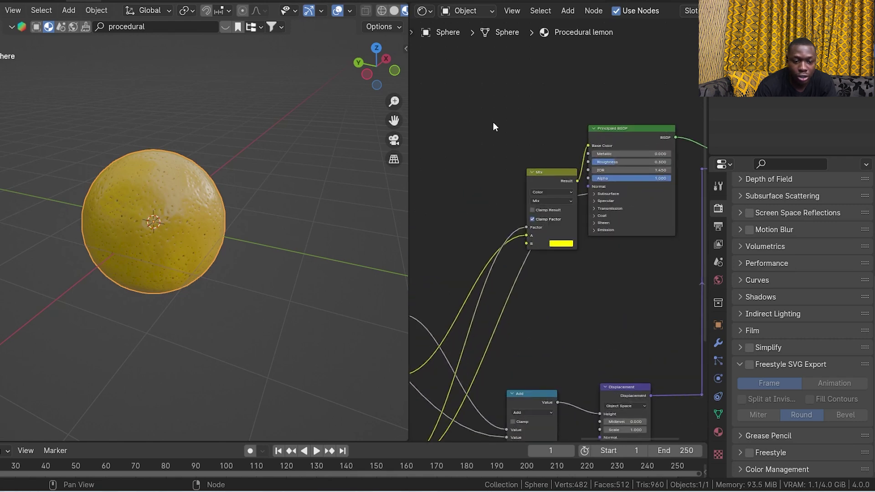
drag(705, 441, 464, 170)
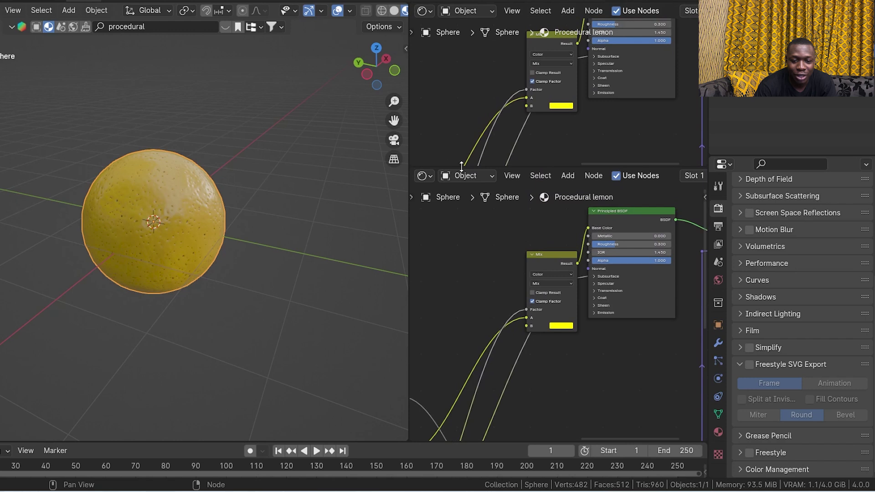
click(432, 178)
Step: Make the lower area an Image Editor and Smart UV Project the sphere in Edit Mode
click(49, 237)
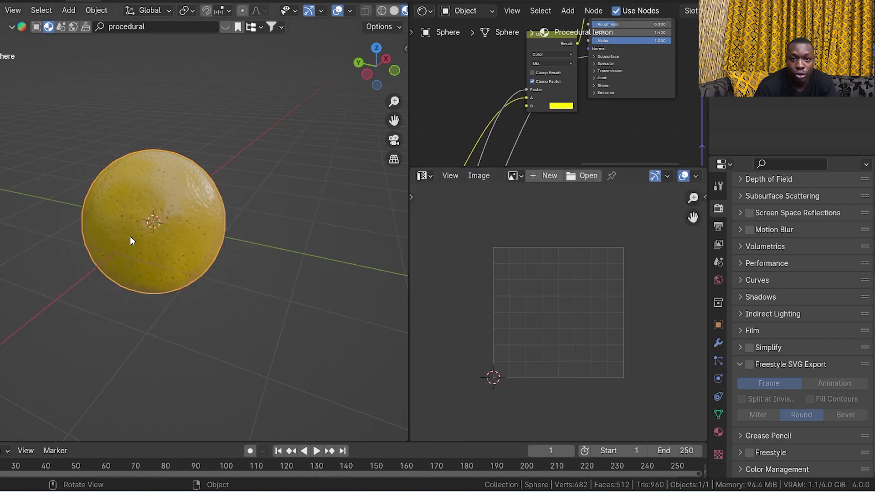
key(Tab)
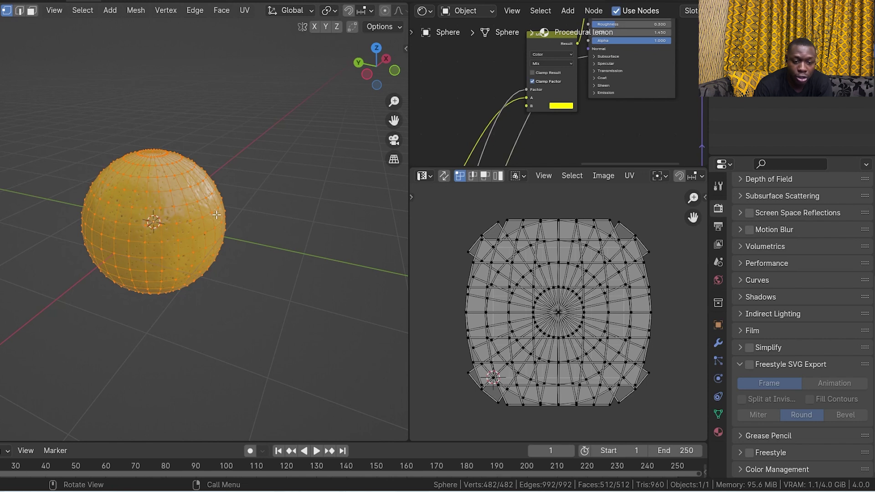
key(u)
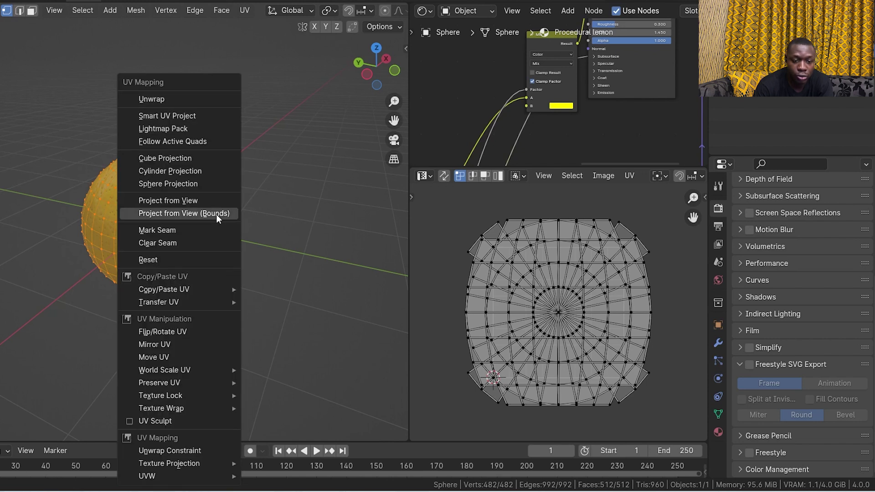
click(186, 117)
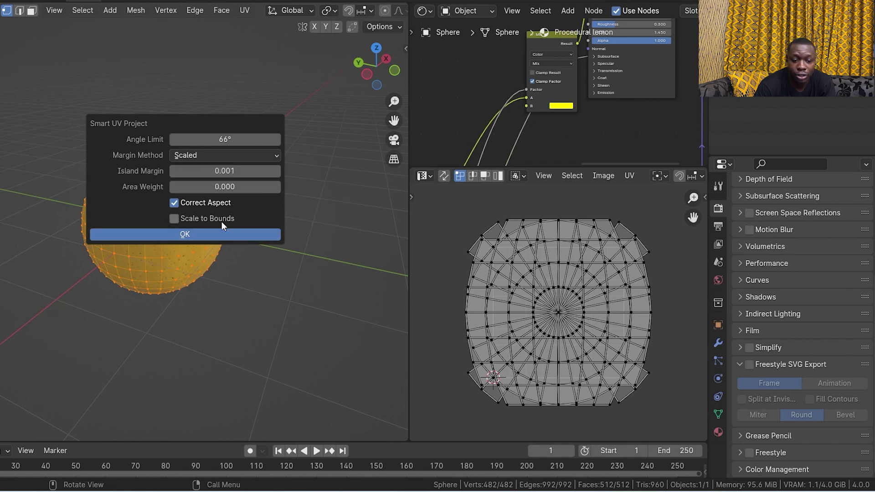
click(190, 237)
Step: Bring the UV layout into view and resize the node and UV areas
scroll(605, 359, up, 5)
scroll(596, 355, down, 3)
middle_drag(597, 355, 601, 304)
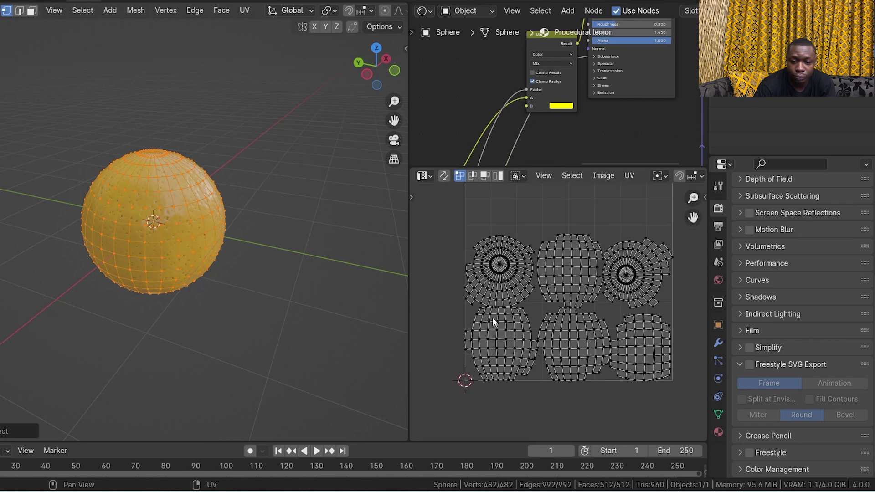
scroll(539, 265, down, 3)
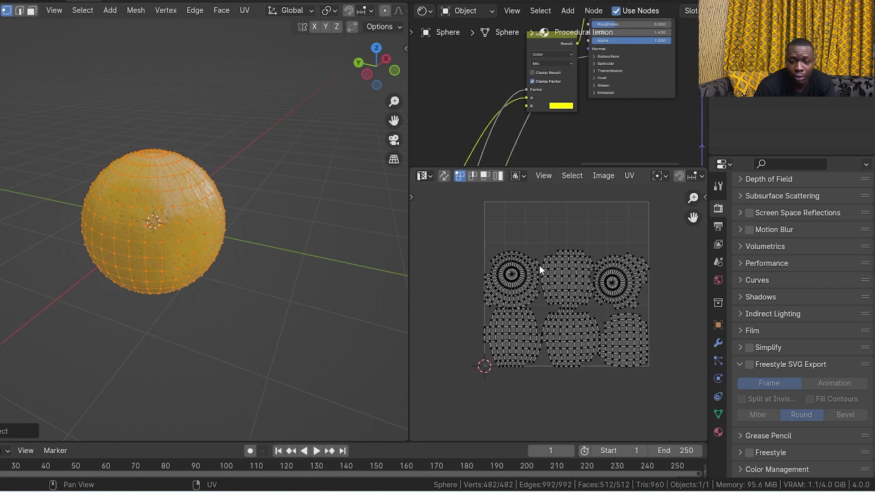
drag(558, 168, 560, 283)
middle_drag(500, 150, 516, 226)
Step: Add an Image Texture node to the left of the Mix node
key(shift+a)
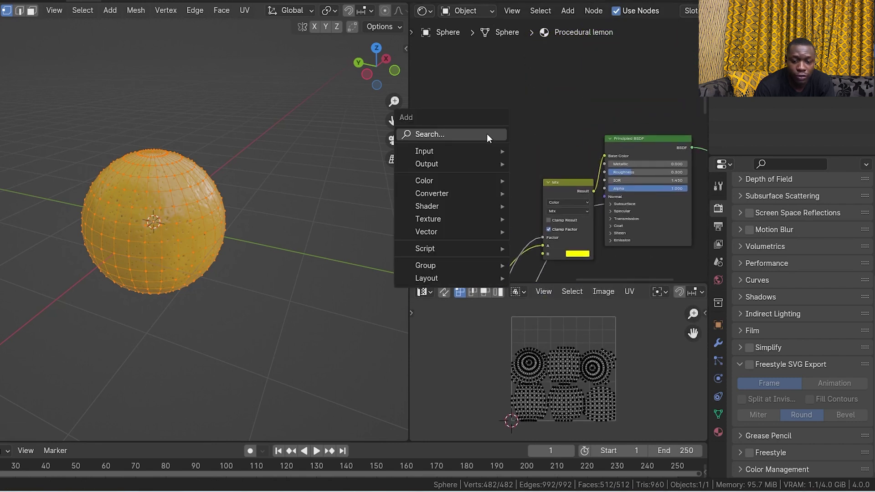
click(487, 133)
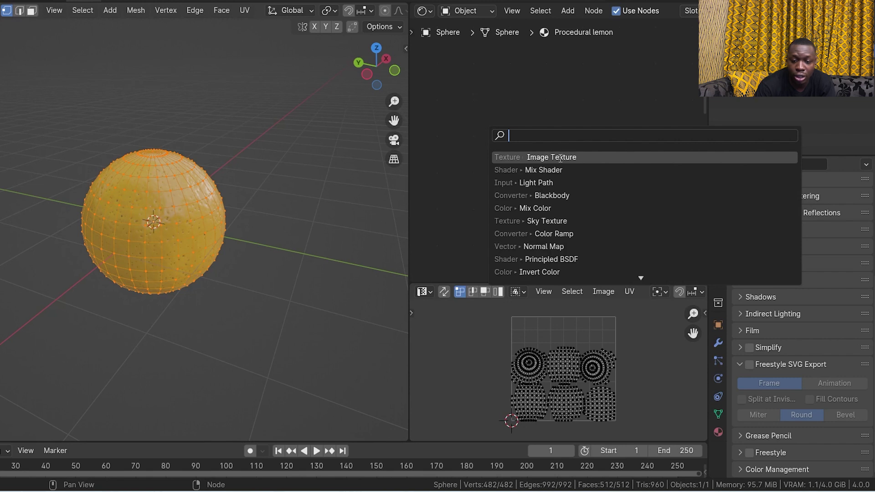
key(Return)
click(449, 106)
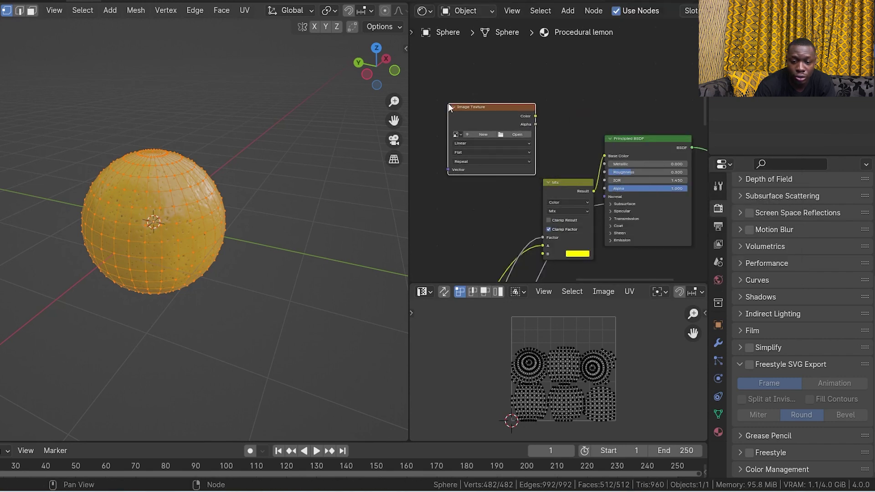
middle_drag(484, 137, 519, 143)
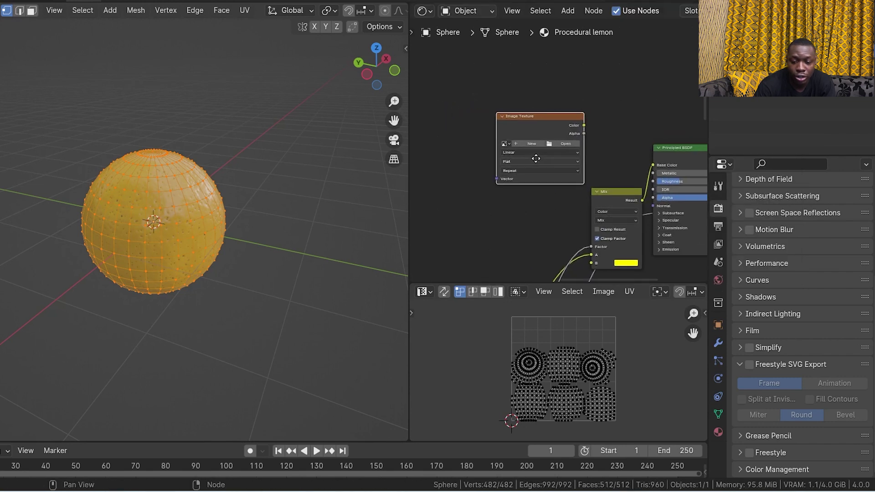
scroll(520, 143, up, 1)
Step: Create a new 1024×1024 image named 'base color lemon' in the Image Texture node
click(521, 141)
click(541, 162)
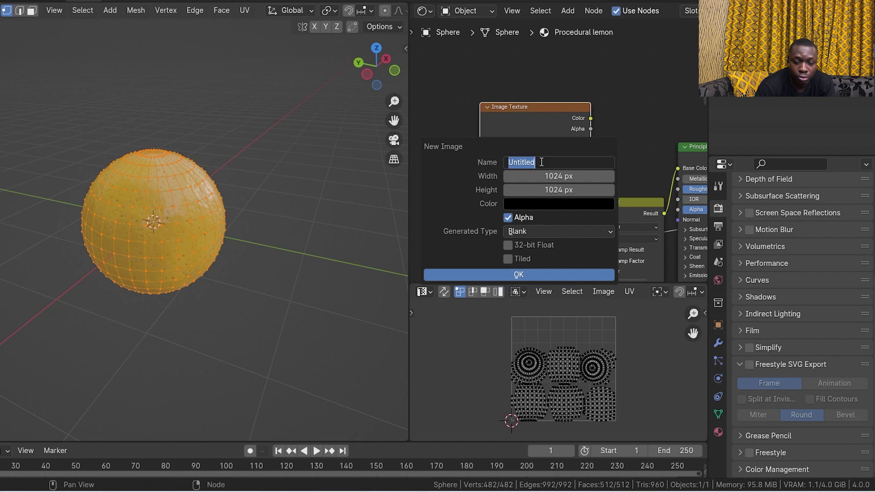
text(bas)
key(BackSpace)
text(e color lemon)
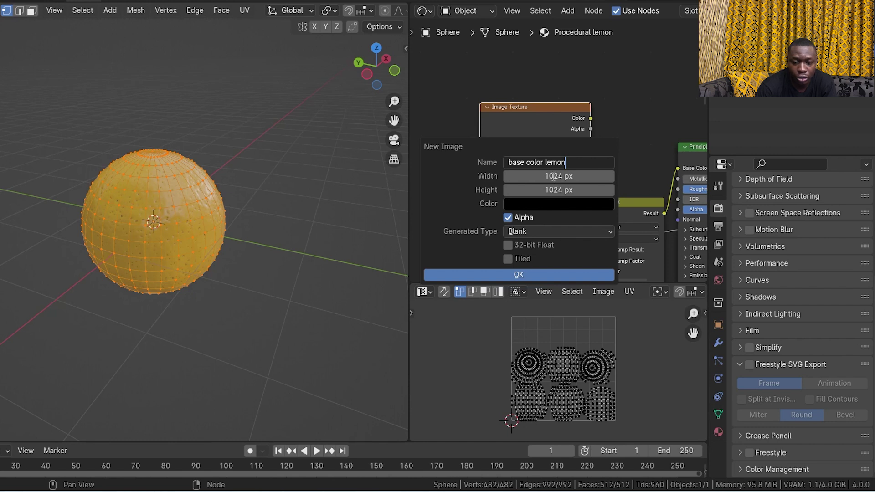
click(549, 275)
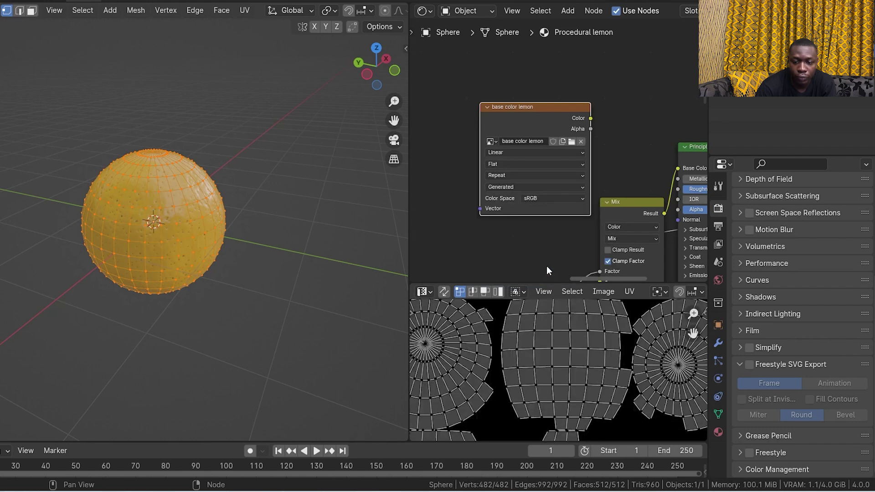
Step: Switch the render engine to Cycles with GPU compute
scroll(548, 199, down, 2)
scroll(542, 204, up, 2)
scroll(762, 221, up, 7)
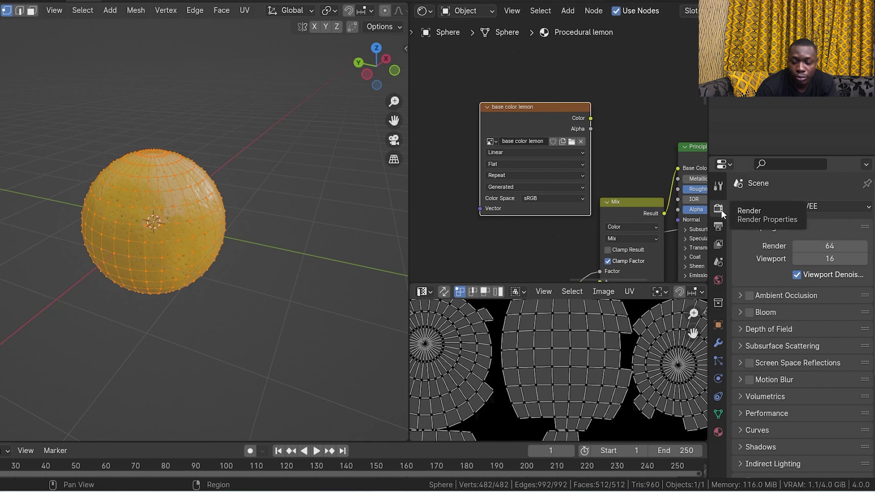
click(819, 206)
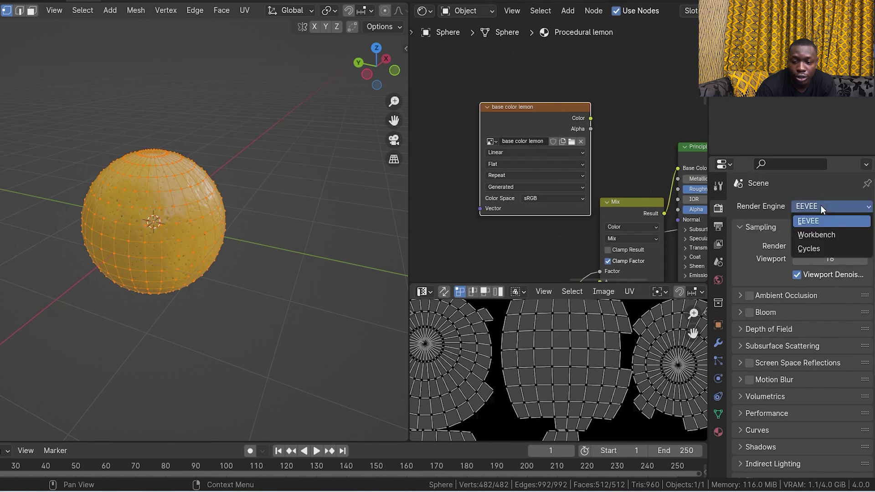
click(818, 249)
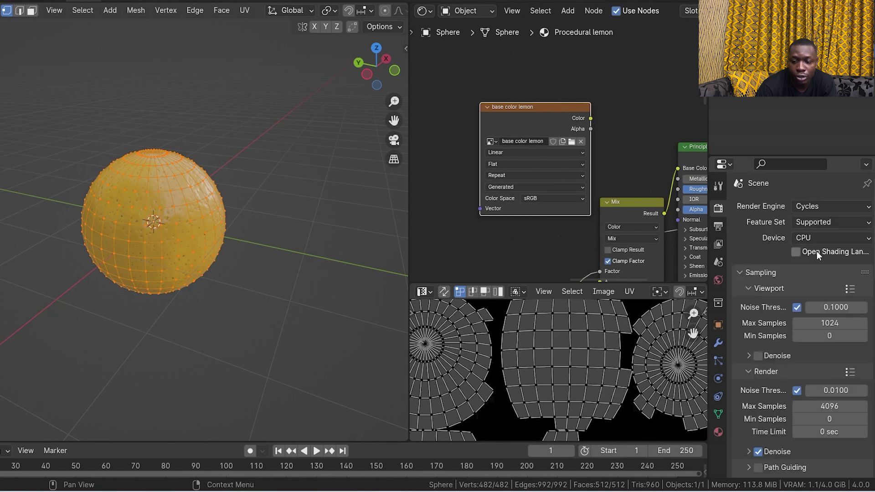
click(814, 239)
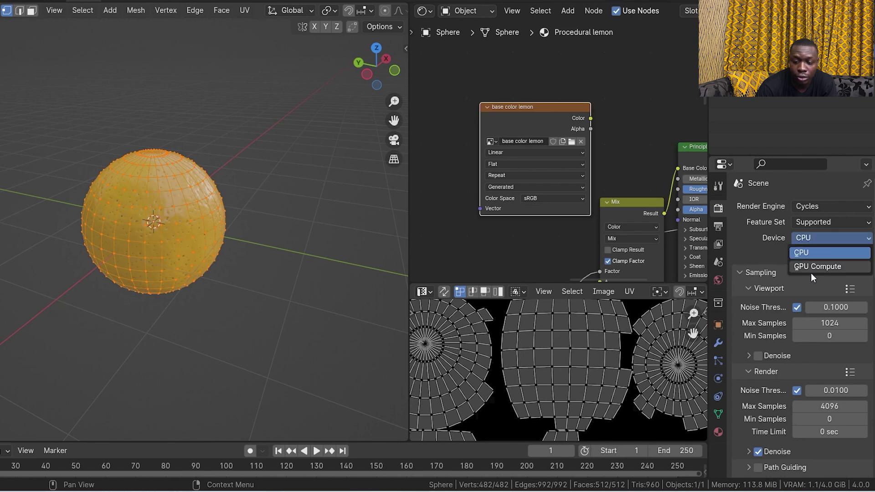
click(810, 268)
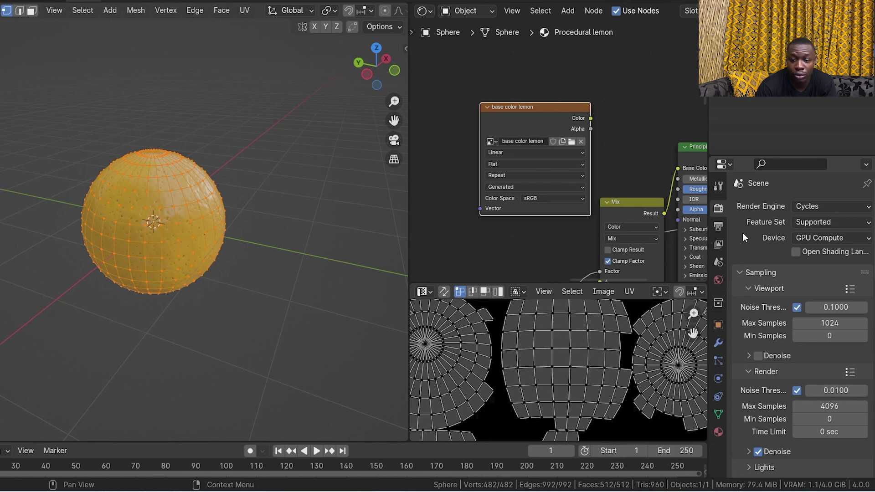
Step: Set the Bake type to Diffuse
scroll(743, 235, down, 15)
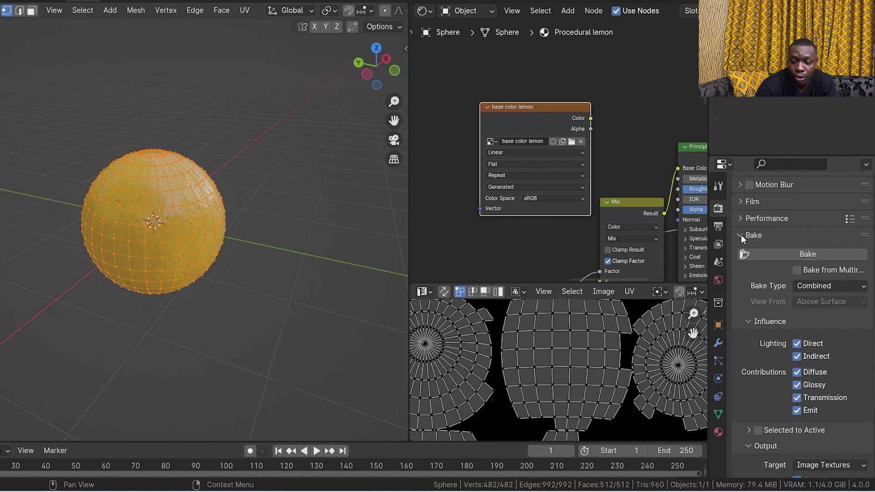
click(741, 235)
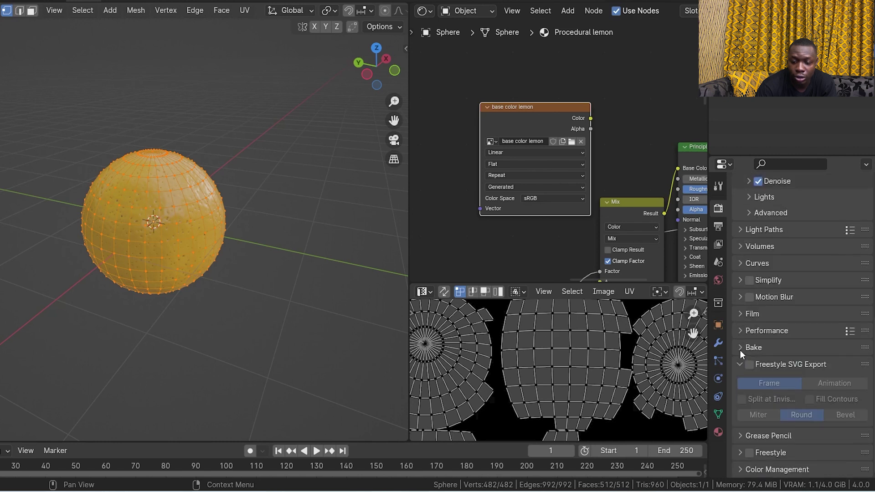
click(741, 349)
scroll(772, 318, down, 5)
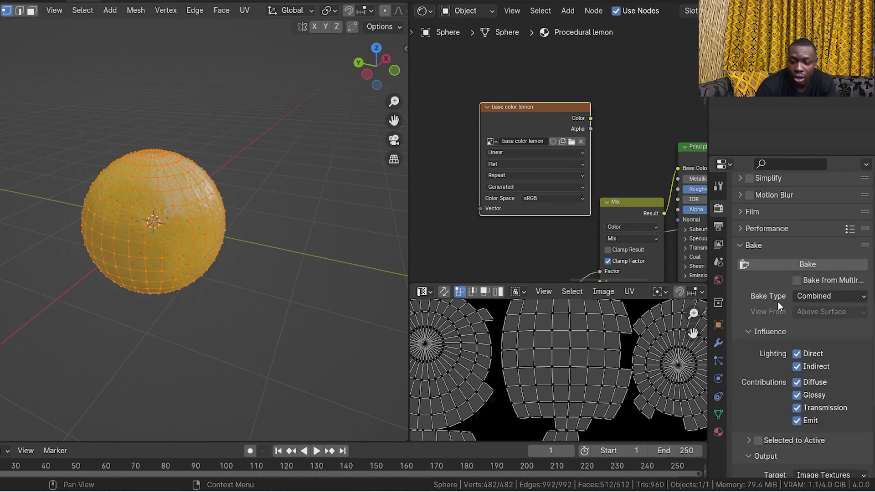
scroll(777, 301, down, 4)
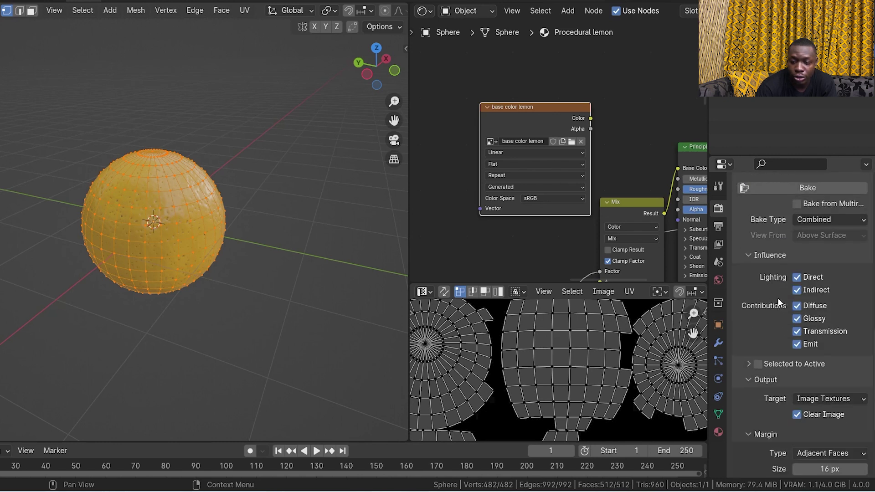
click(831, 219)
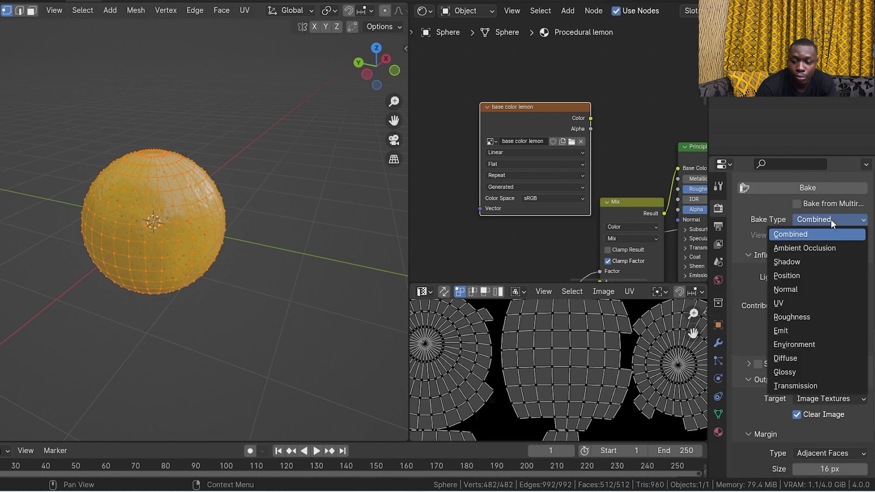
click(785, 359)
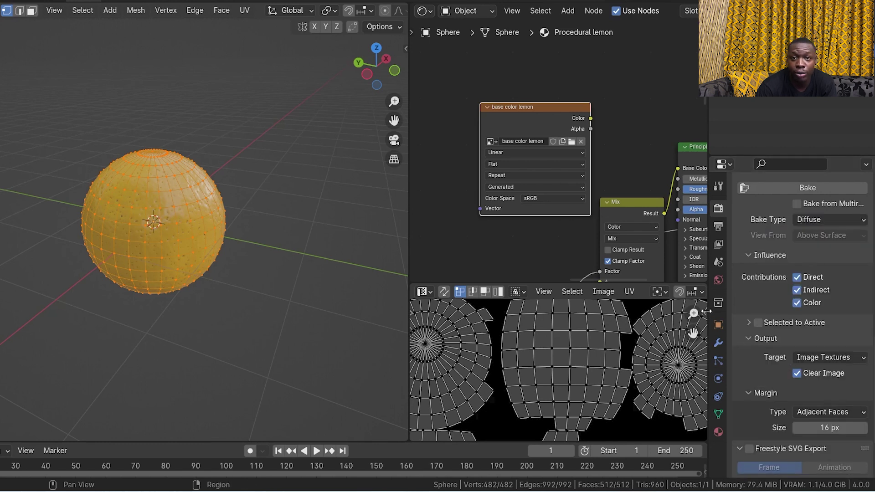
click(821, 216)
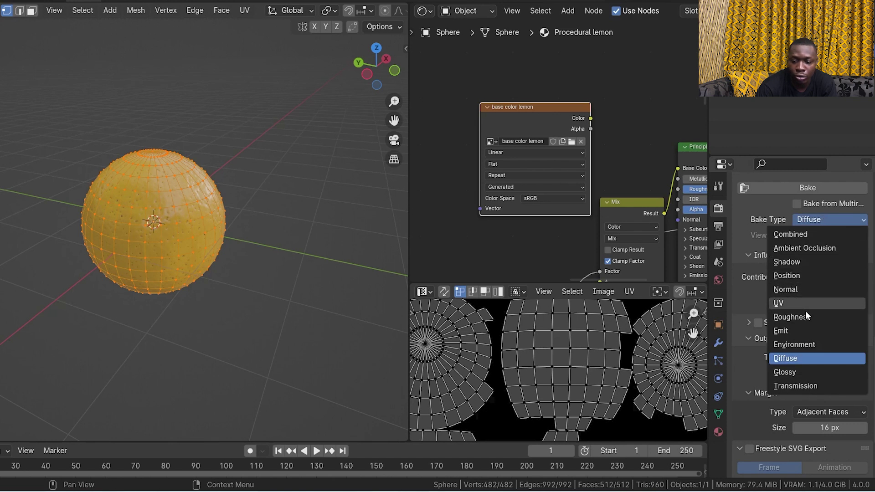
key(Escape)
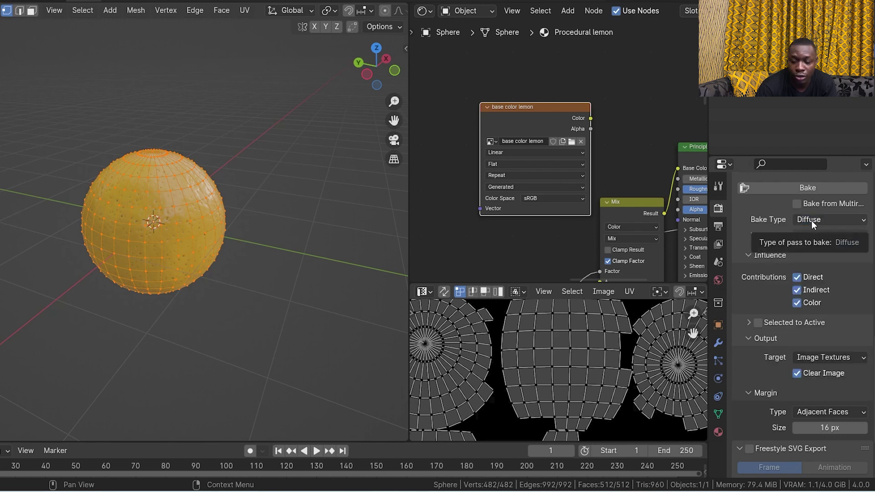
Step: Limit the bake to the Color contribution with a 4 px margin and return to Object Mode
click(797, 276)
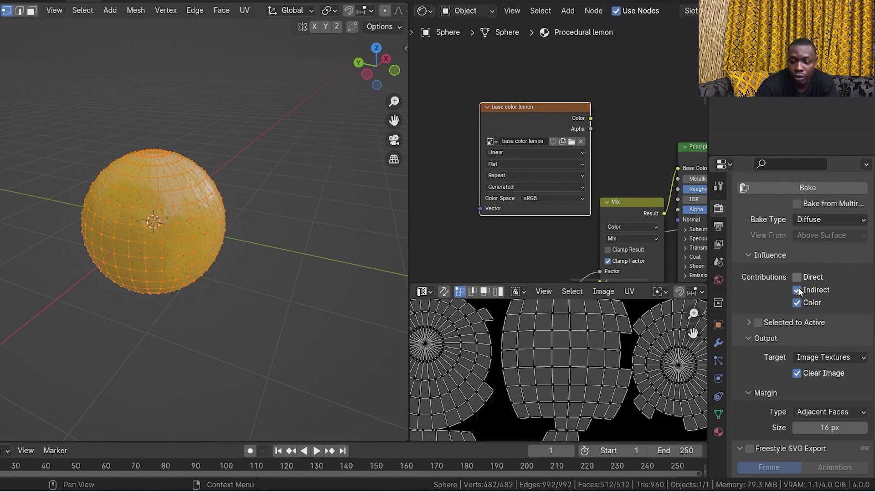
click(796, 290)
click(830, 429)
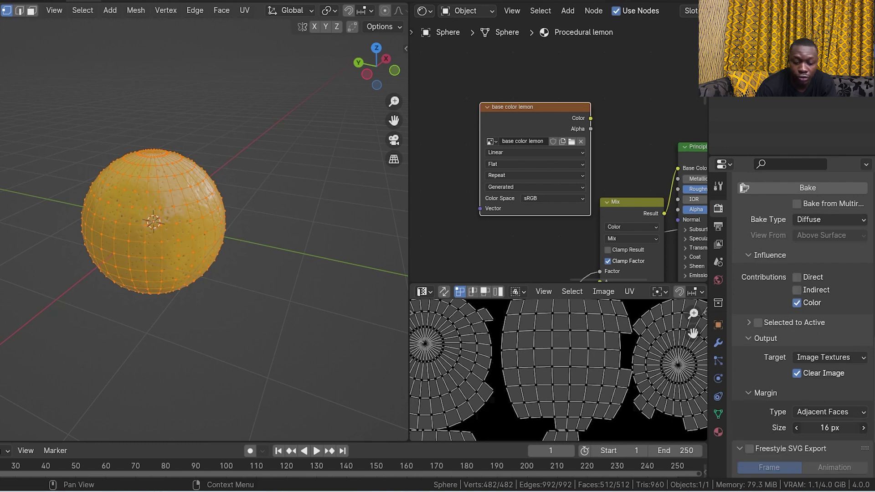
text(4)
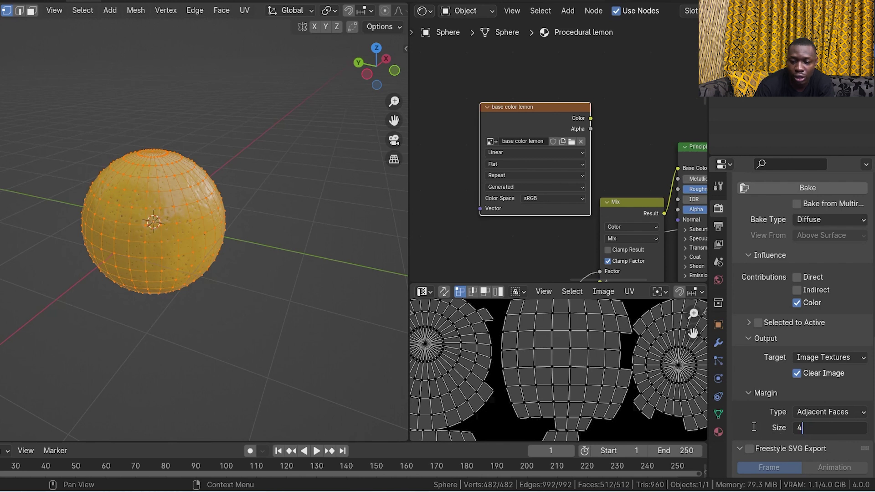
key(Return)
scroll(764, 309, down, 2)
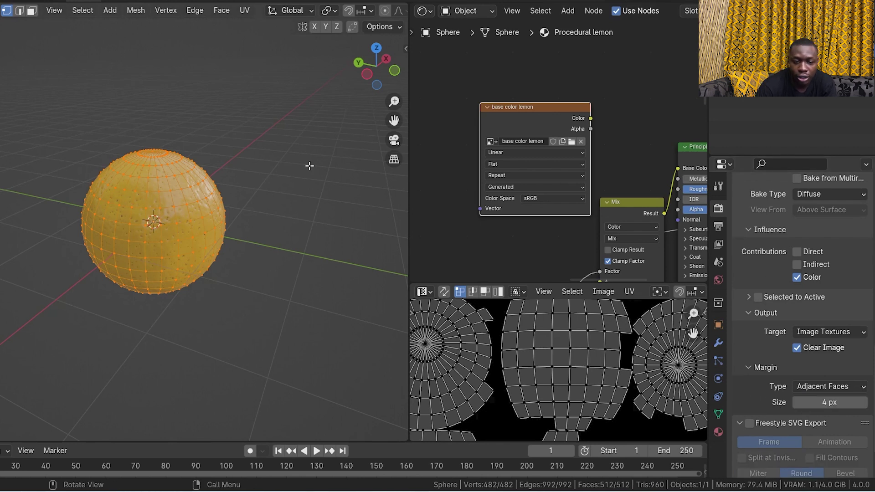
key(Tab)
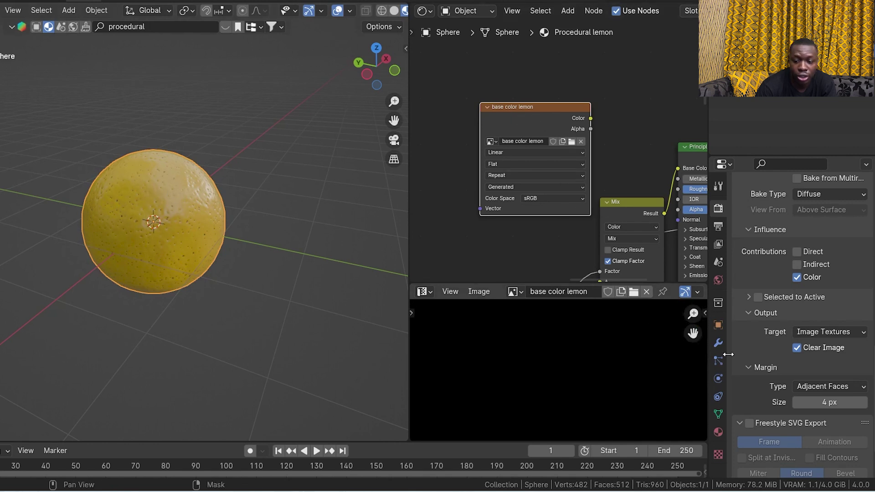
Step: Bake the diffuse colour into the base color lemon image and enlarge the image area
scroll(802, 308, up, 6)
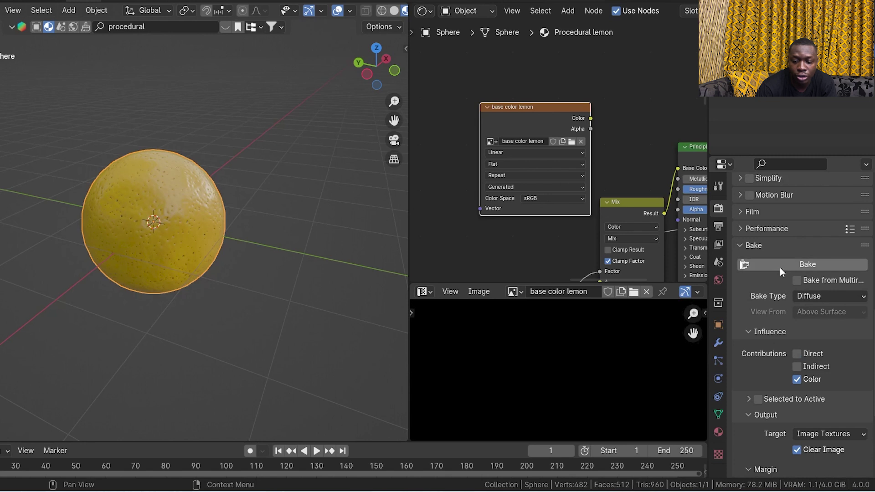
click(780, 269)
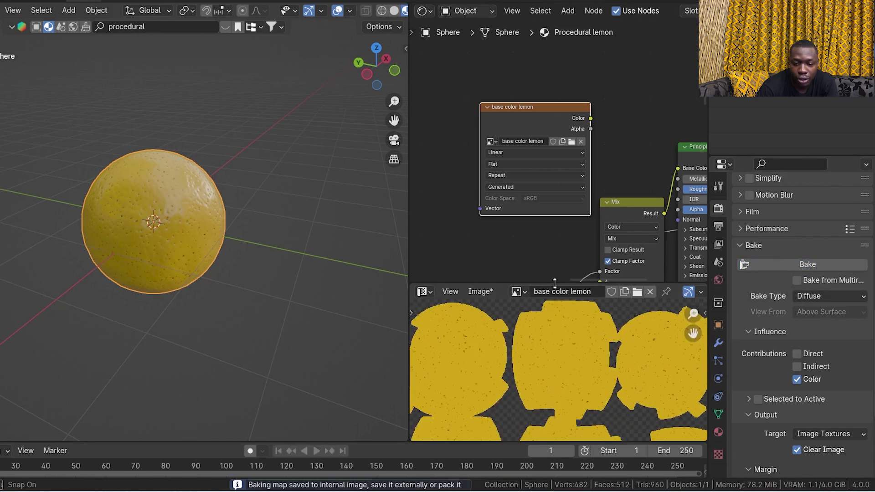
drag(555, 286, 525, 167)
drag(409, 198, 295, 198)
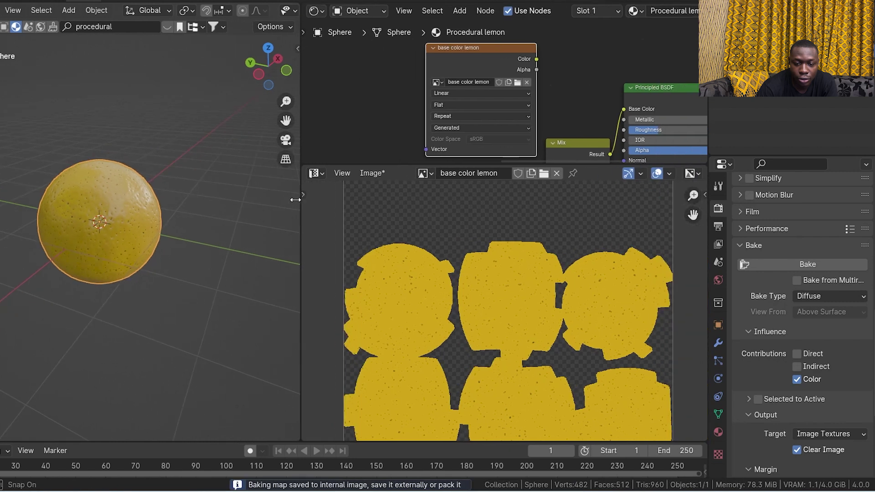
scroll(435, 280, down, 2)
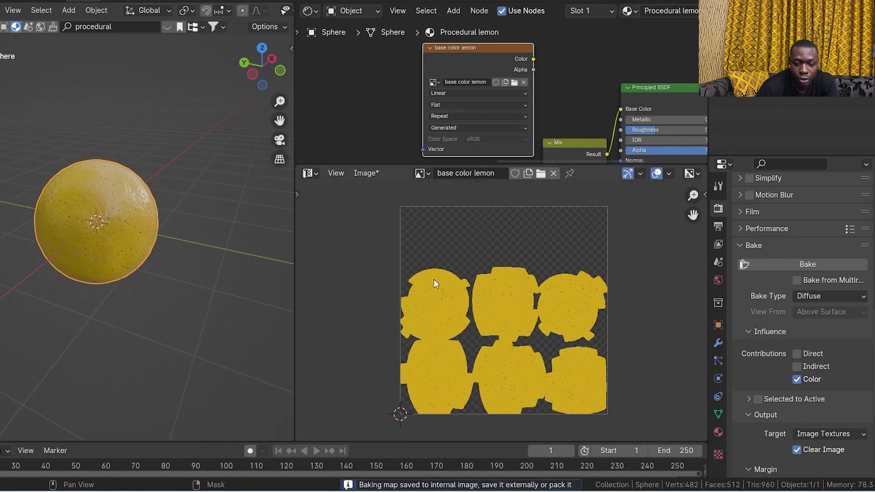
Step: Check the available images and recentre the baked lemon texture in view
click(423, 173)
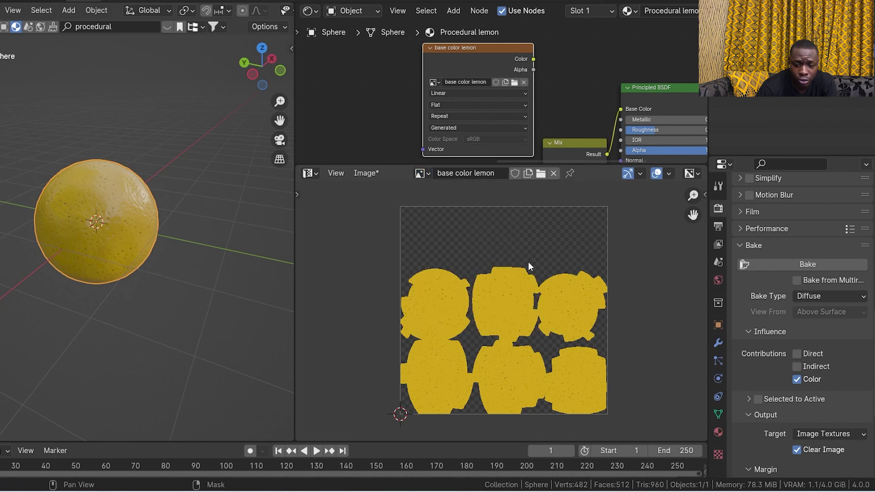
scroll(527, 313, up, 5)
scroll(516, 313, down, 7)
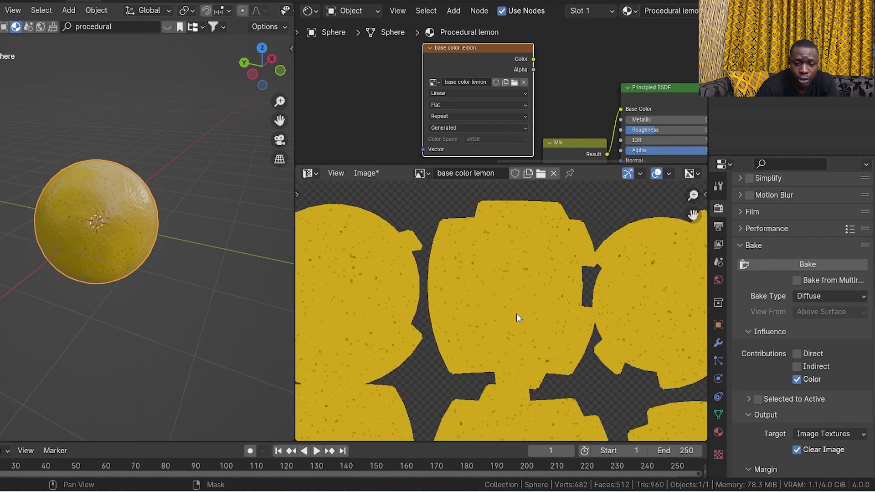
middle_drag(516, 314, 524, 293)
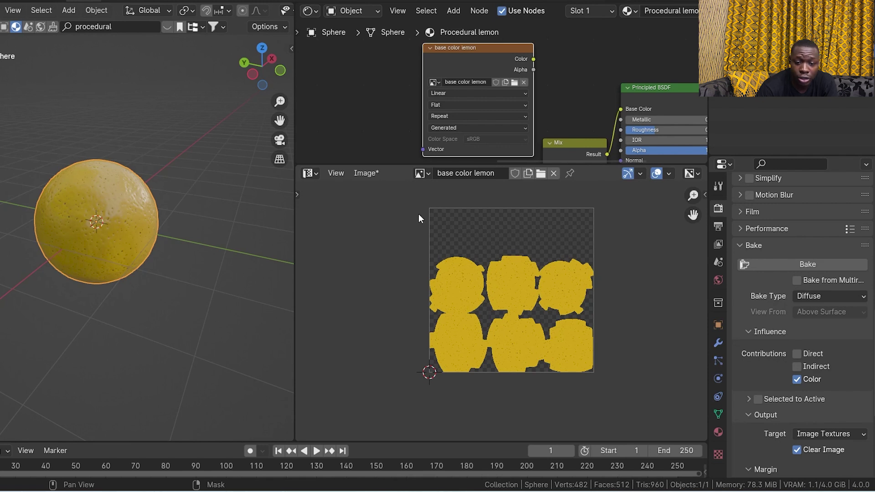
Step: Save the baked base color lemon image via Image > Save As and enlarge the node editor
click(367, 174)
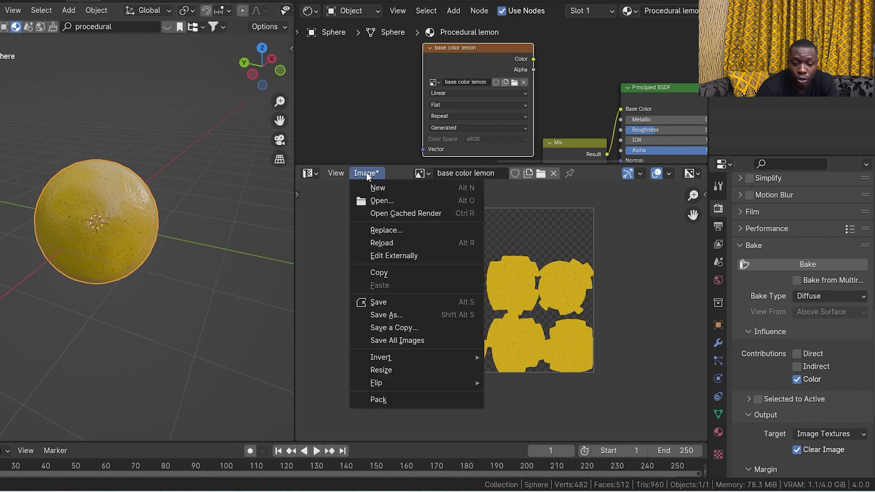
click(391, 315)
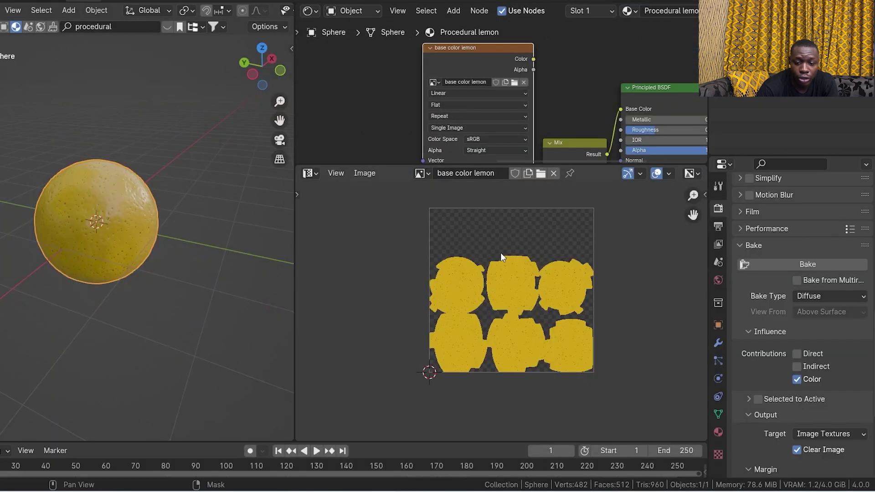
scroll(512, 294, down, 2)
drag(510, 164, 518, 262)
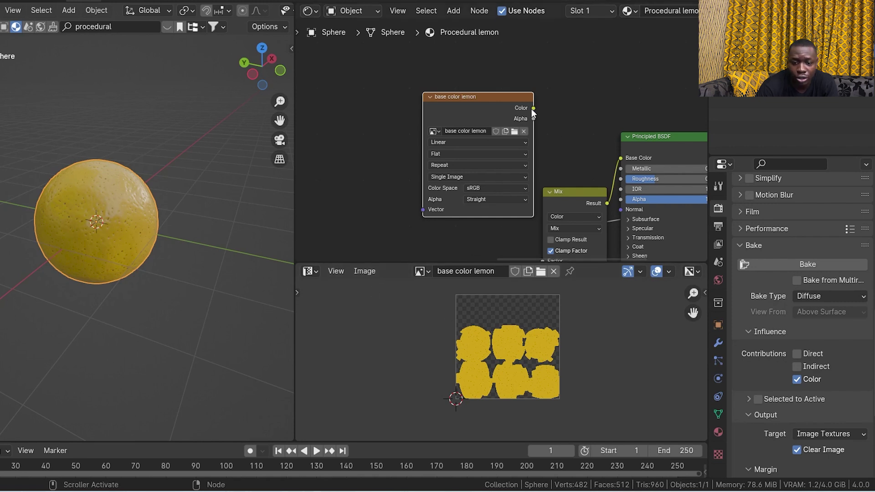
Step: Connect the Image Texture Color output to Principled BSDF Base Color and inspect the lemon
drag(533, 108, 622, 158)
scroll(89, 239, up, 3)
mouse_move(93, 236)
middle_down()
mouse_move(31, 152)
mouse_move(89, 232)
mouse_move(9, 164)
mouse_move(107, 283)
mouse_move(128, 152)
mouse_move(125, 212)
mouse_move(43, 147)
mouse_move(2, 220)
mouse_move(51, 230)
middle_up()
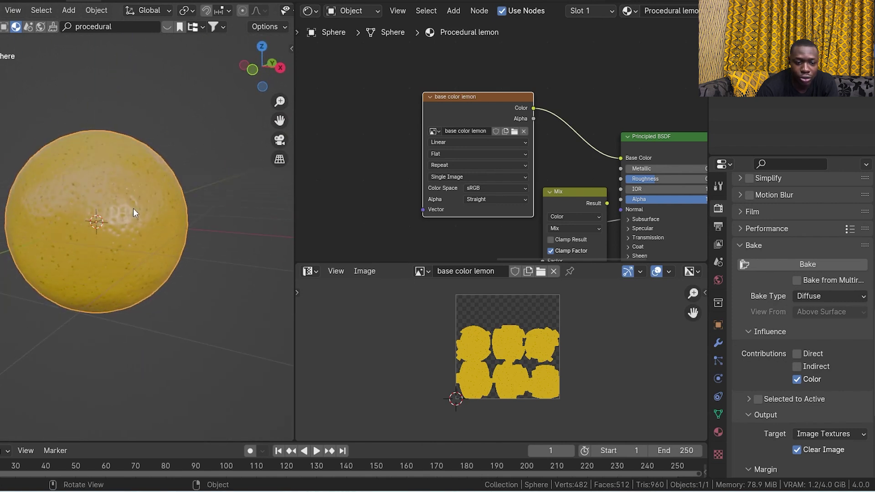
Step: Try Normal and Roughness bake types, then settle on Glossy
click(833, 298)
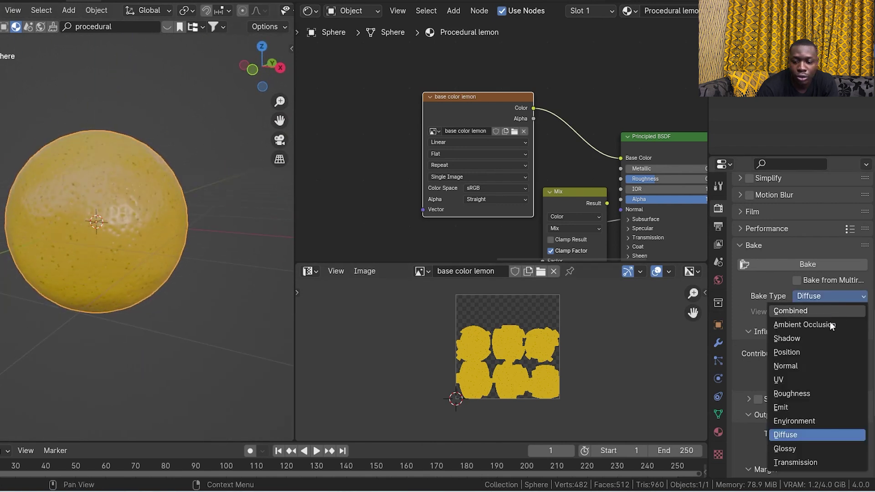
click(796, 365)
click(824, 295)
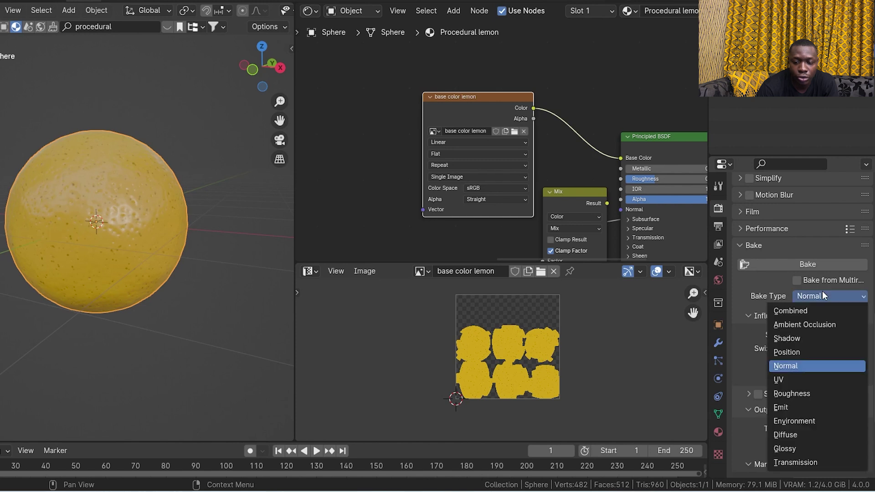
click(805, 393)
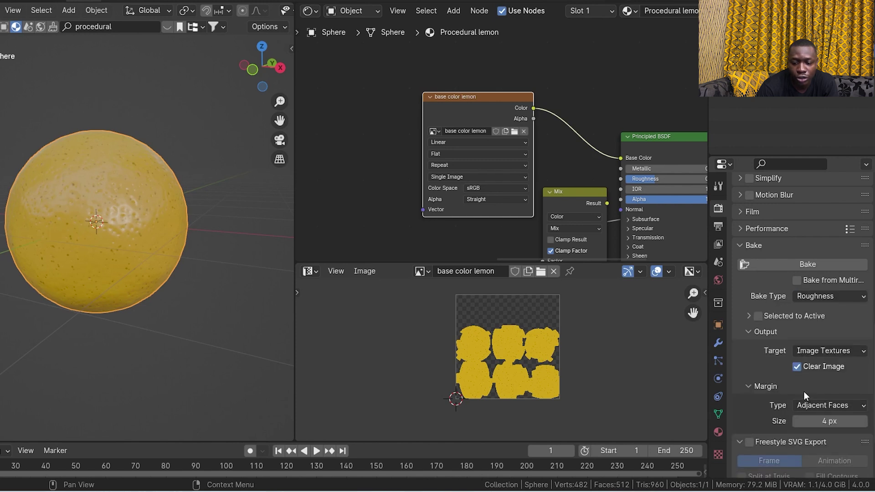
click(833, 296)
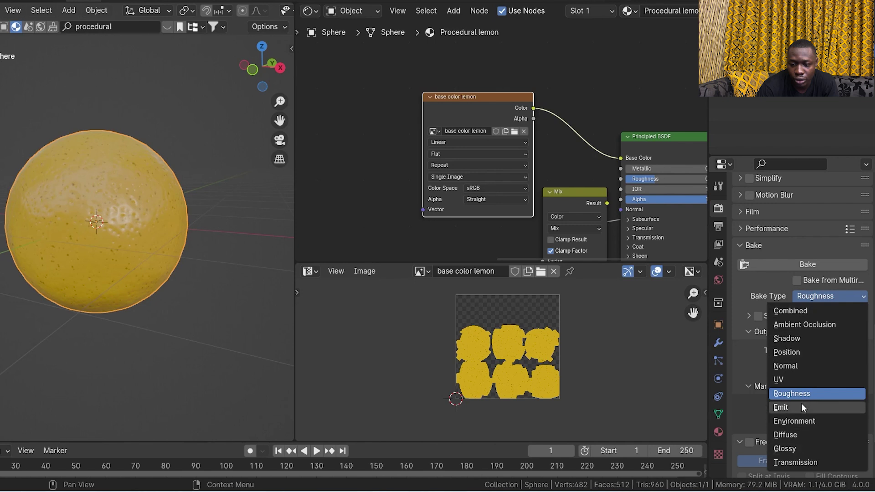
click(790, 449)
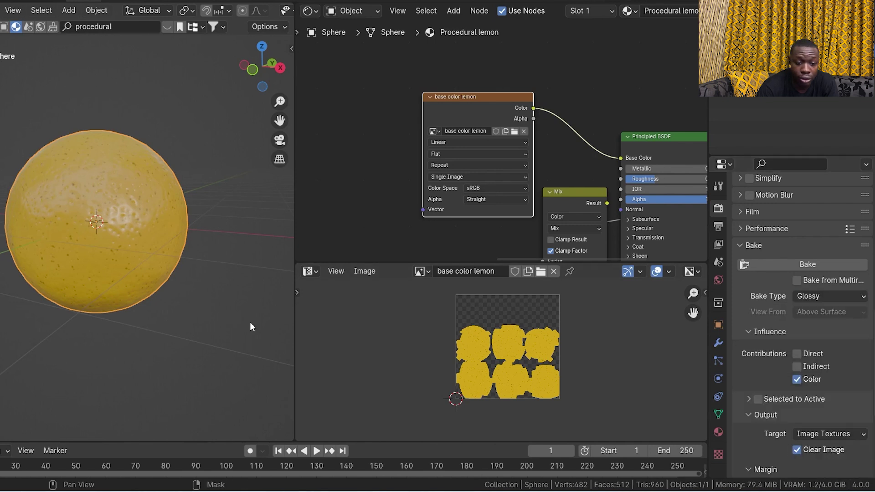
mouse_move(60, 195)
middle_down()
mouse_move(109, 231)
mouse_move(193, 244)
mouse_move(147, 259)
mouse_move(128, 230)
middle_up()
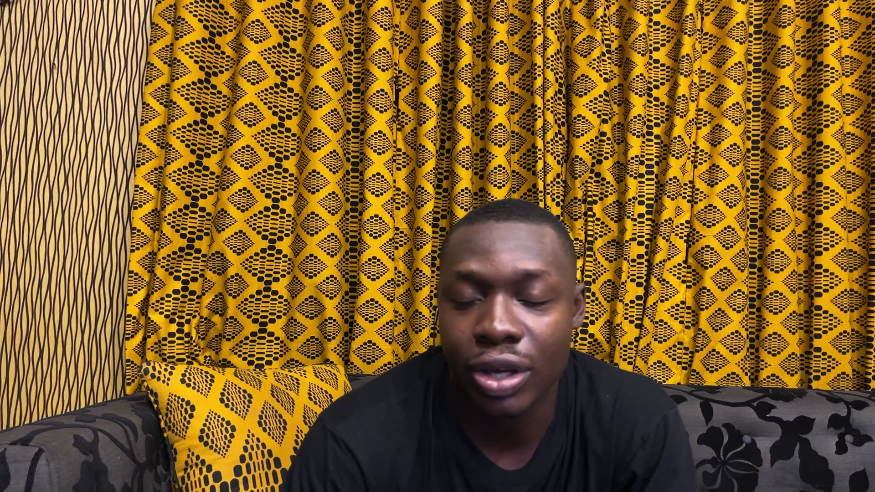